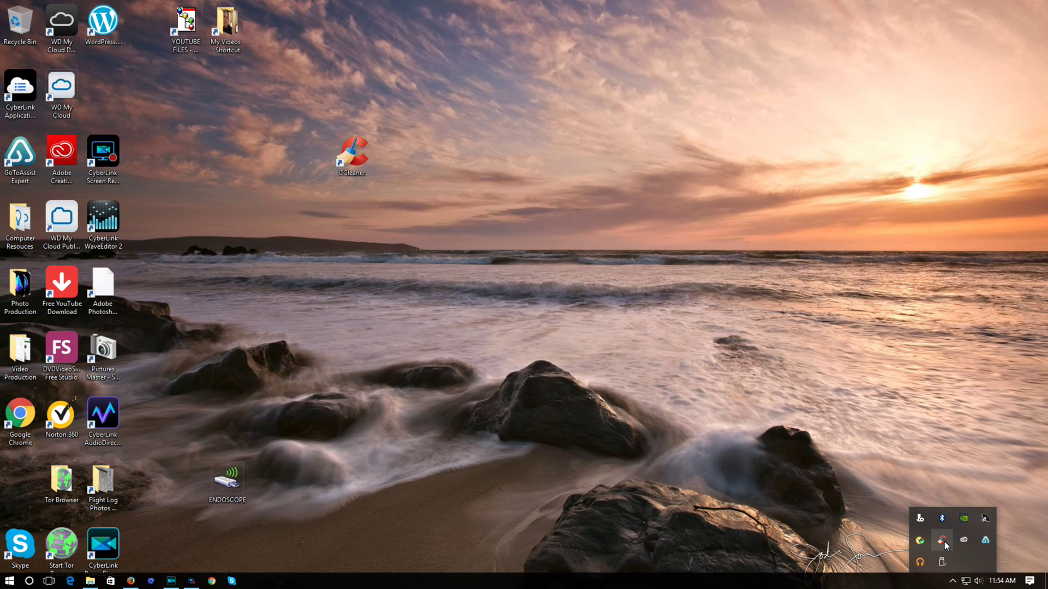
- Open and close CCleaner twice, put its desktop shortcut back, and return to Firefox
double_click(943, 541)
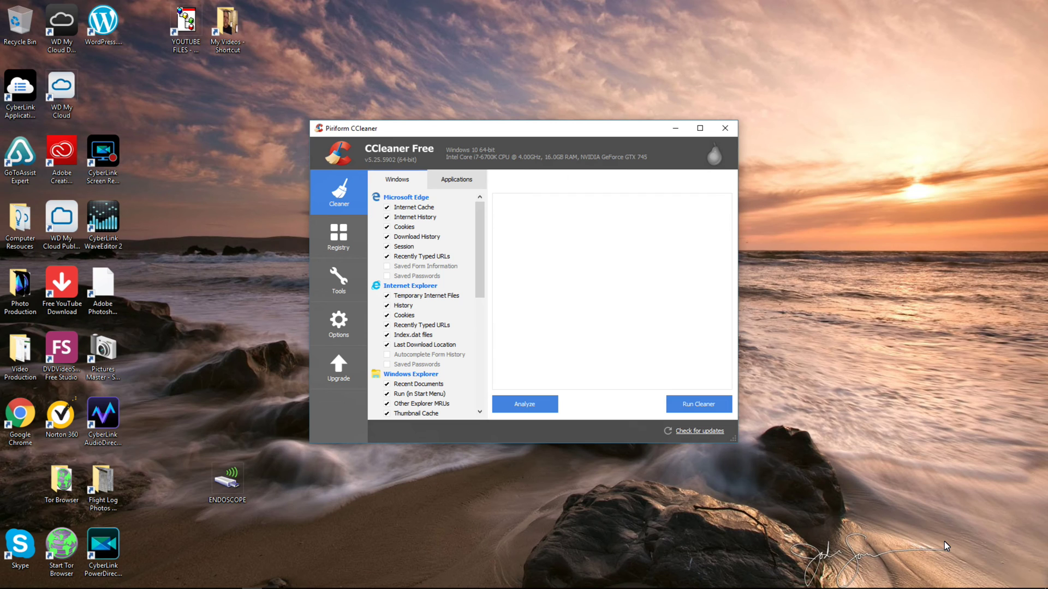
click(725, 128)
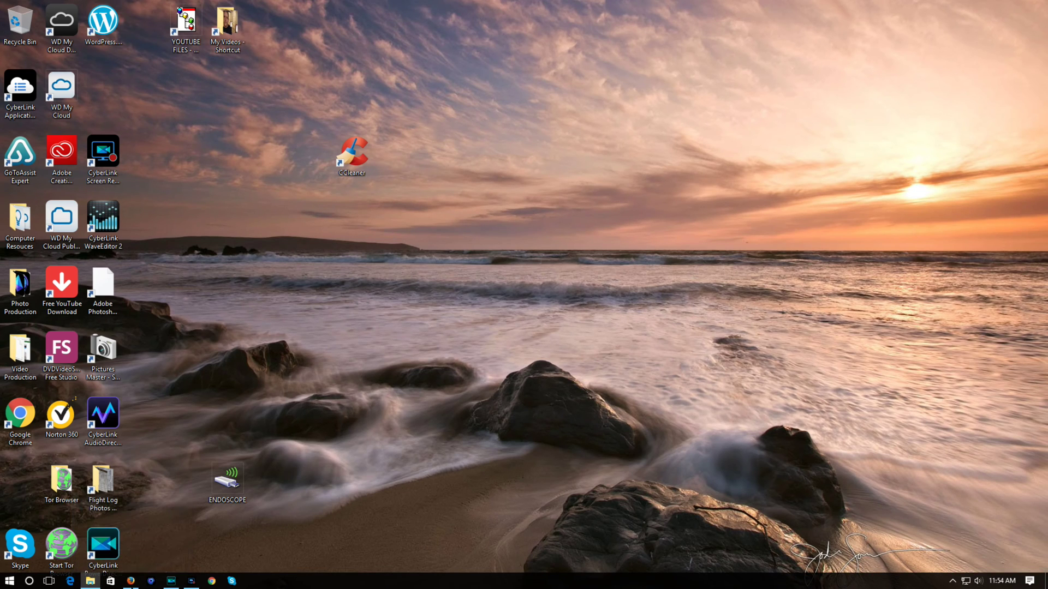
double_click(360, 149)
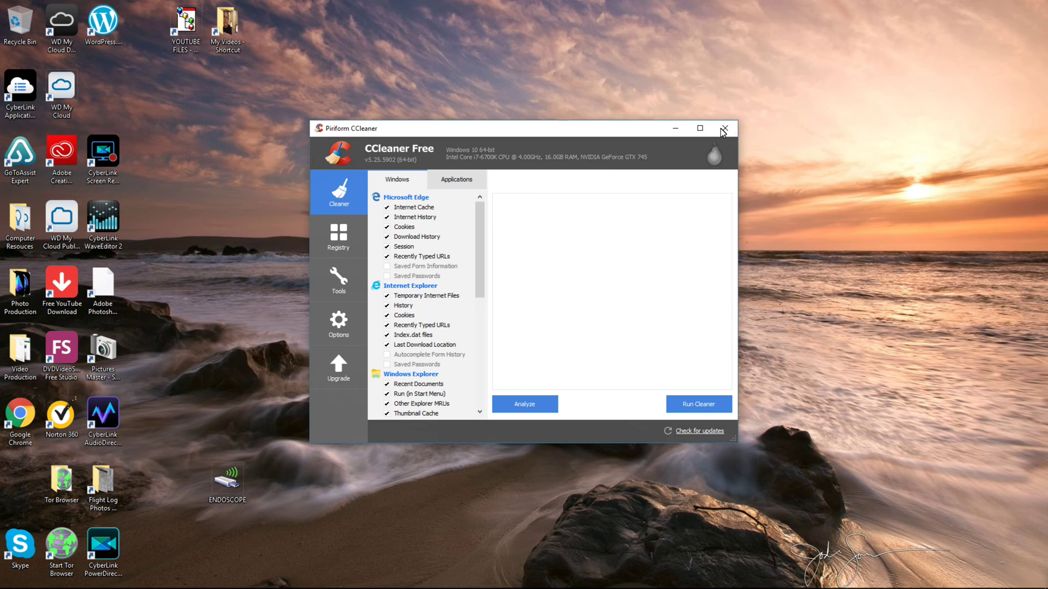
click(723, 129)
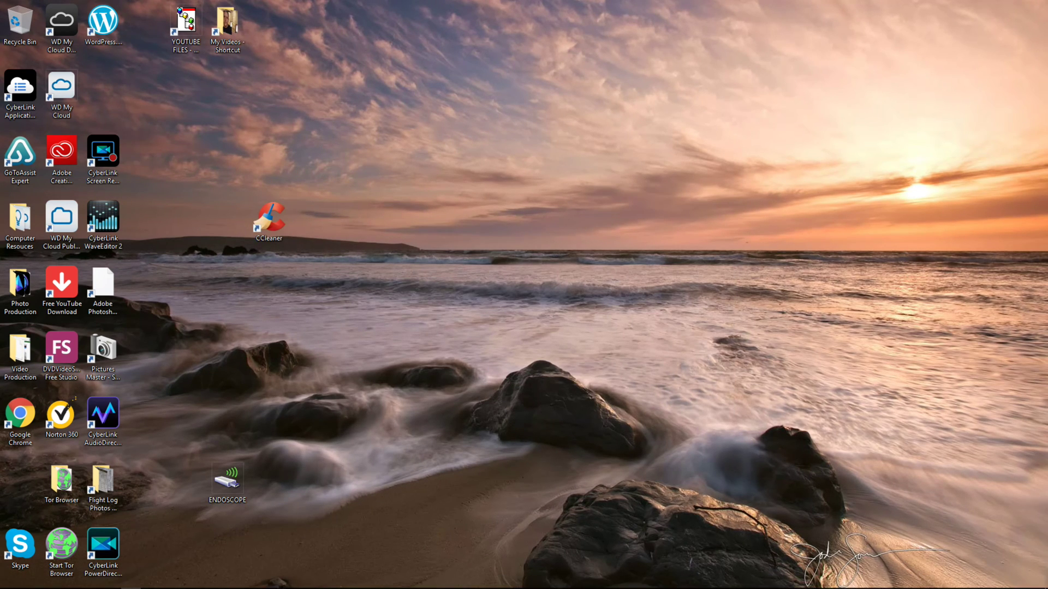
drag(273, 215, 381, 140)
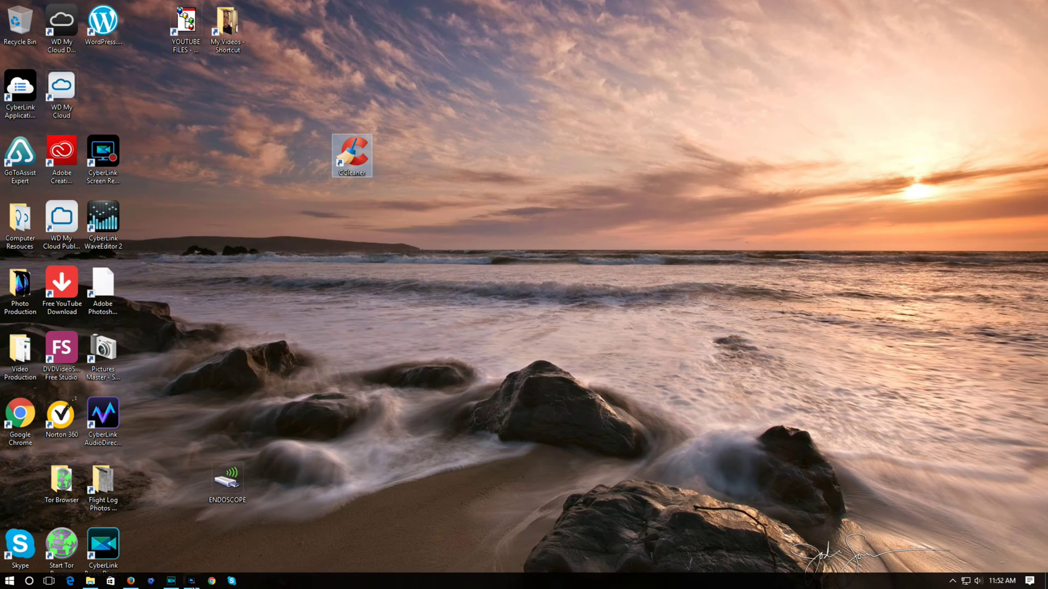
key(alt+Tab)
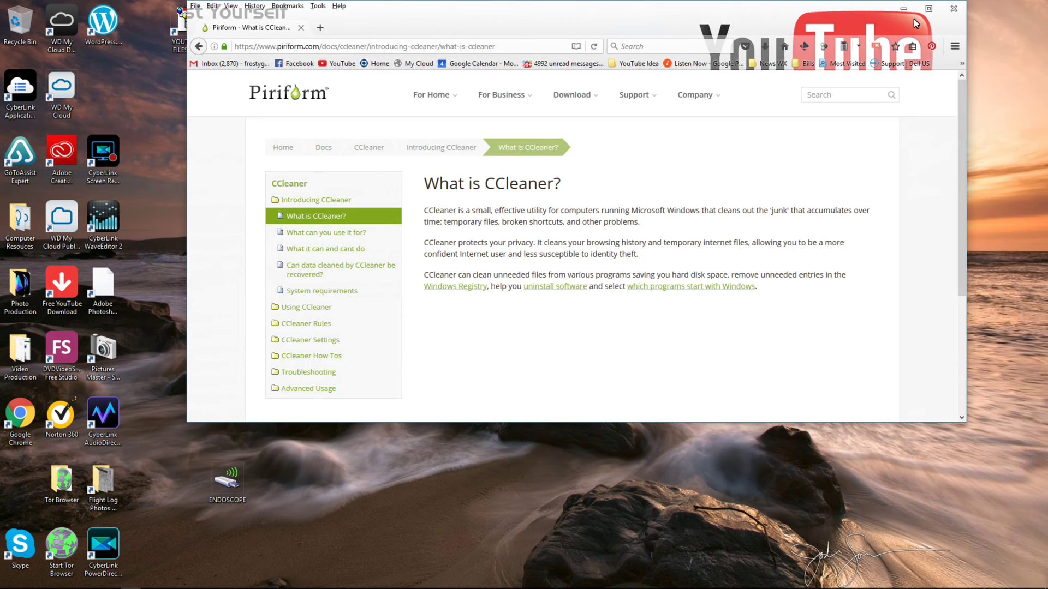
- Maximize Firefox, add an empty New Tab, and return to the 'What is CCleaner?' tab
click(931, 15)
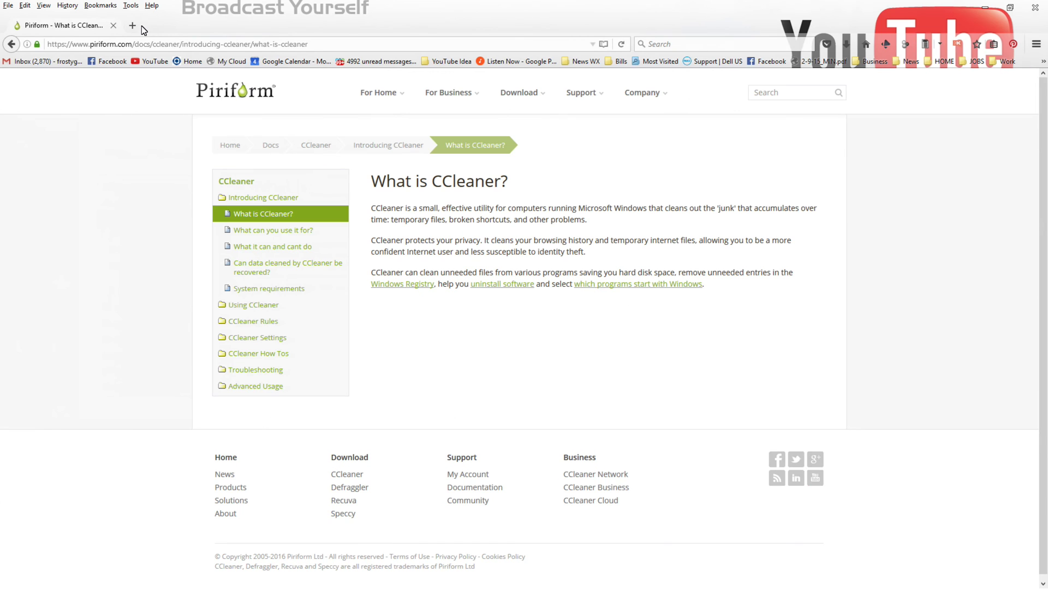
click(137, 26)
click(97, 31)
click(132, 29)
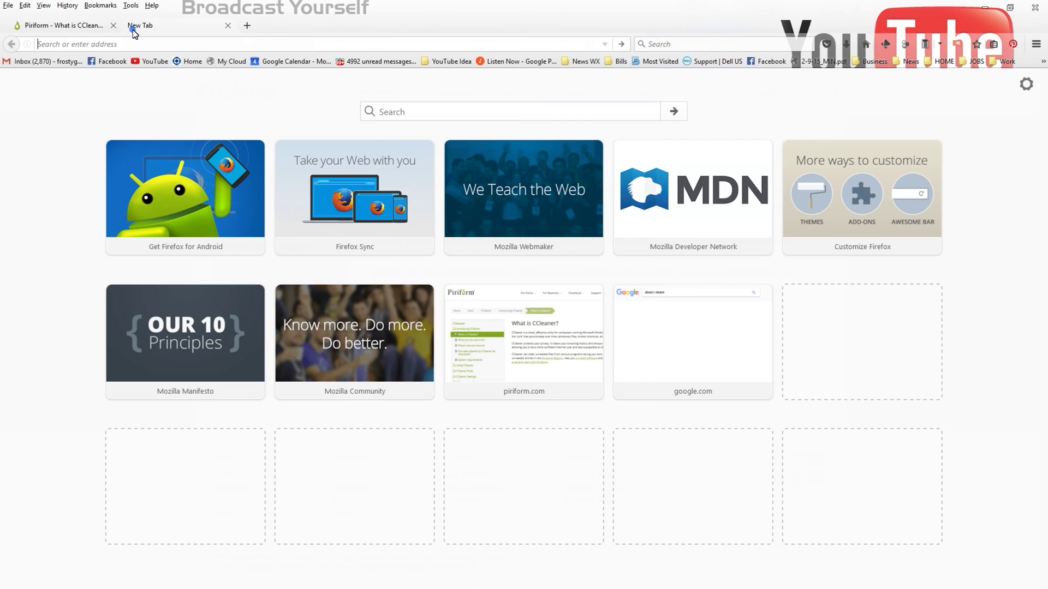
click(74, 31)
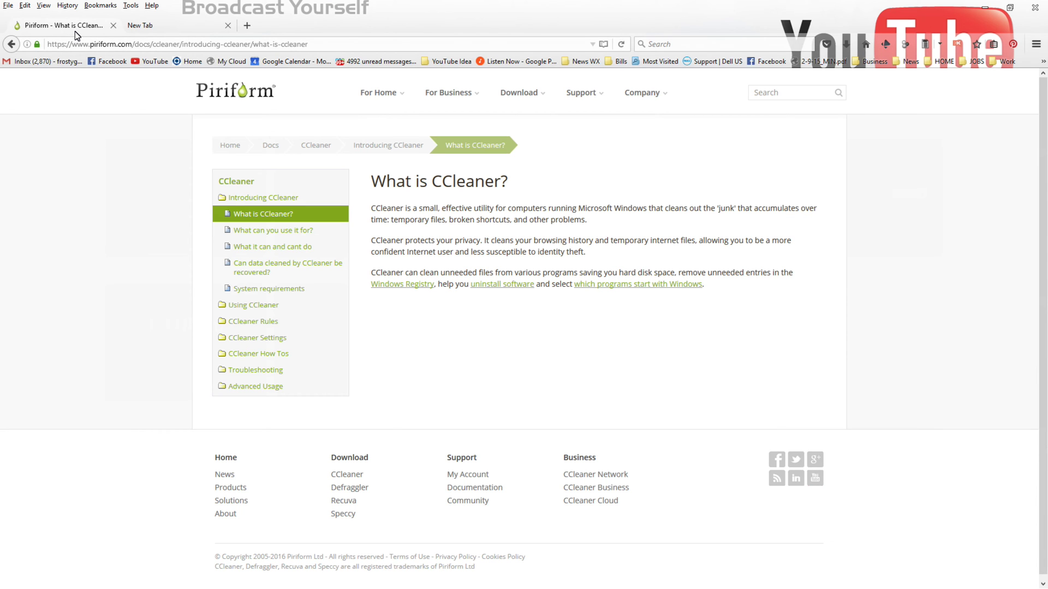
click(984, 8)
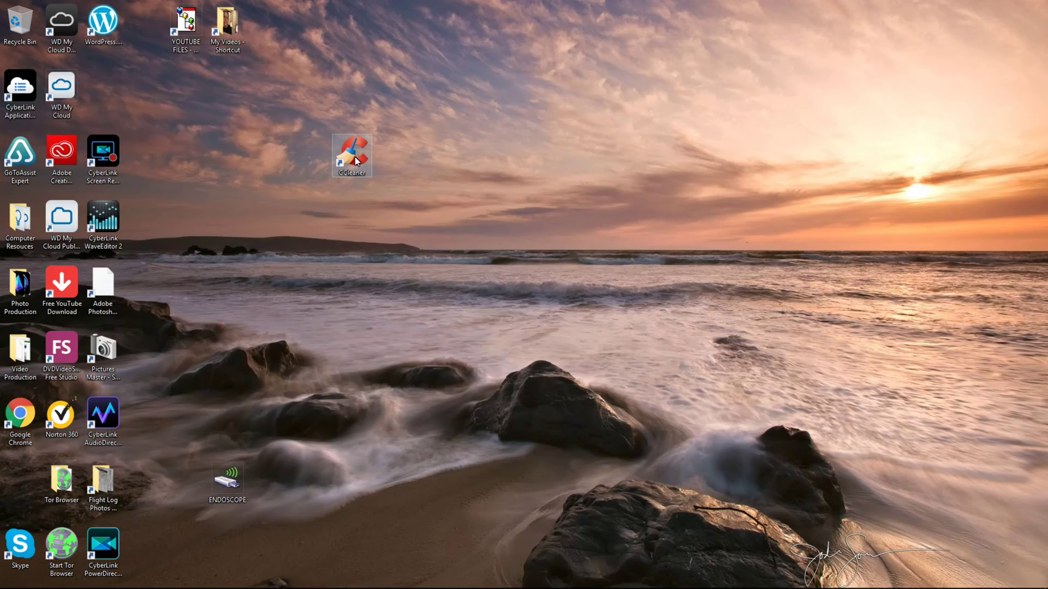
mouse_move(131, 587)
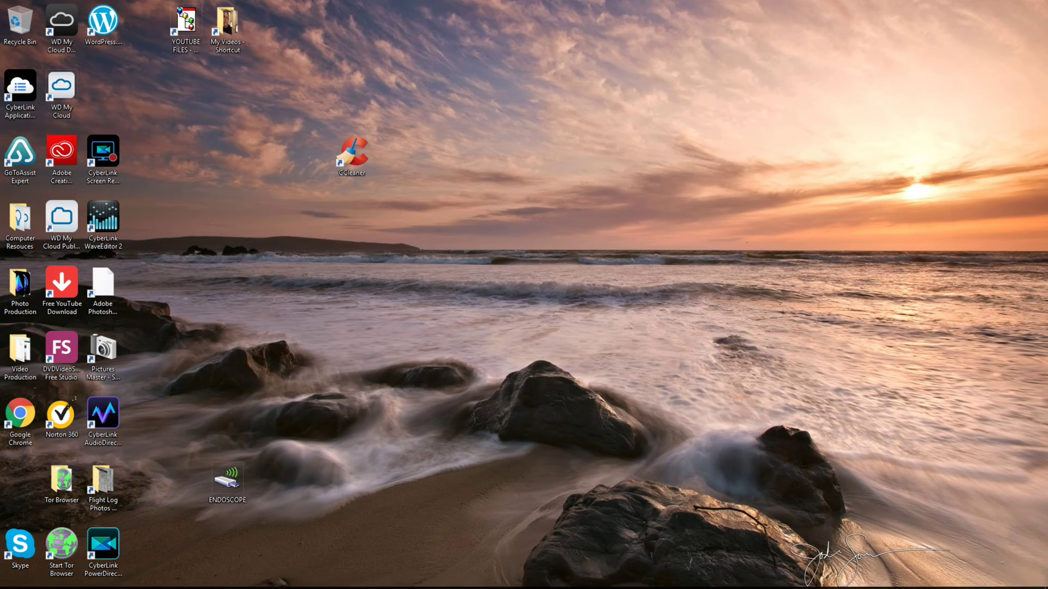
click(130, 585)
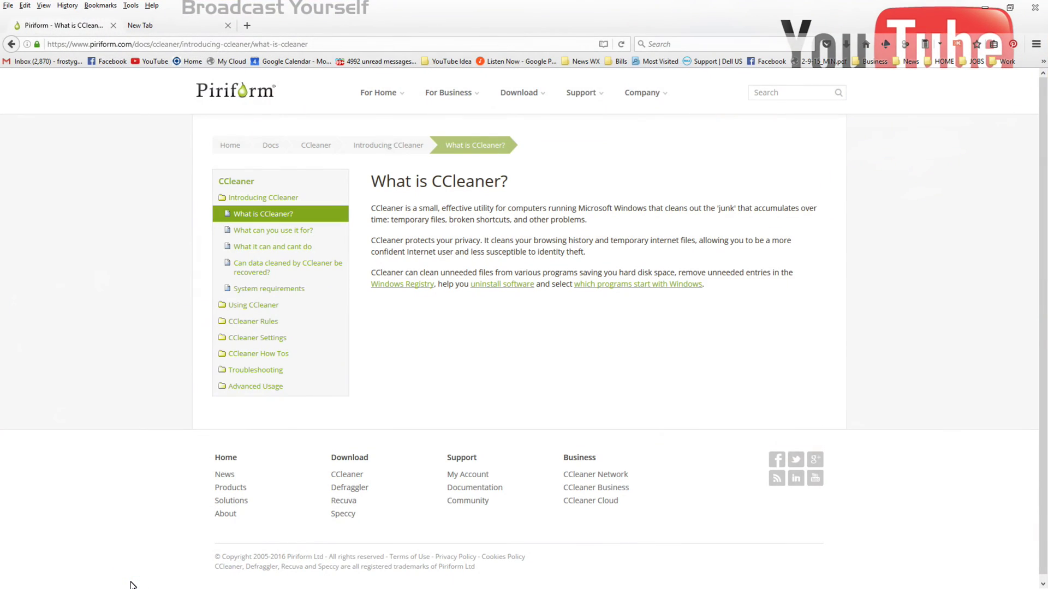
click(990, 9)
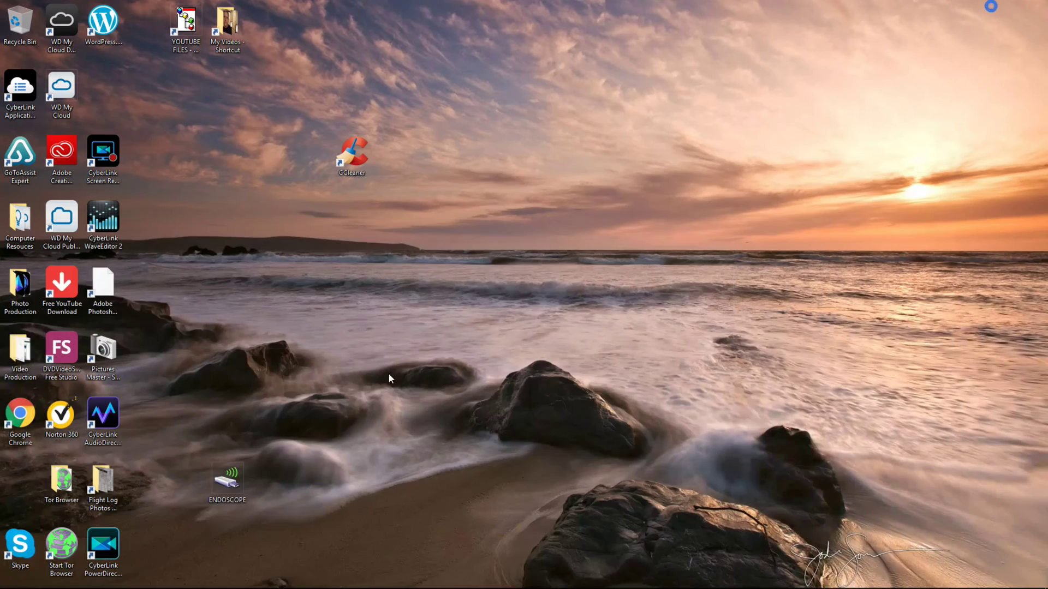
click(69, 582)
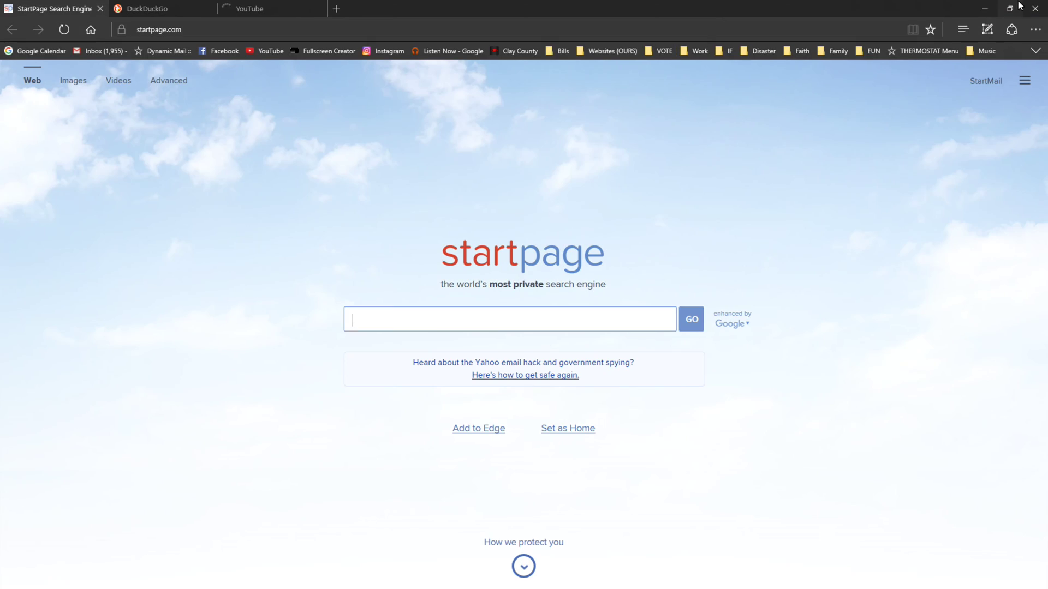
click(1035, 9)
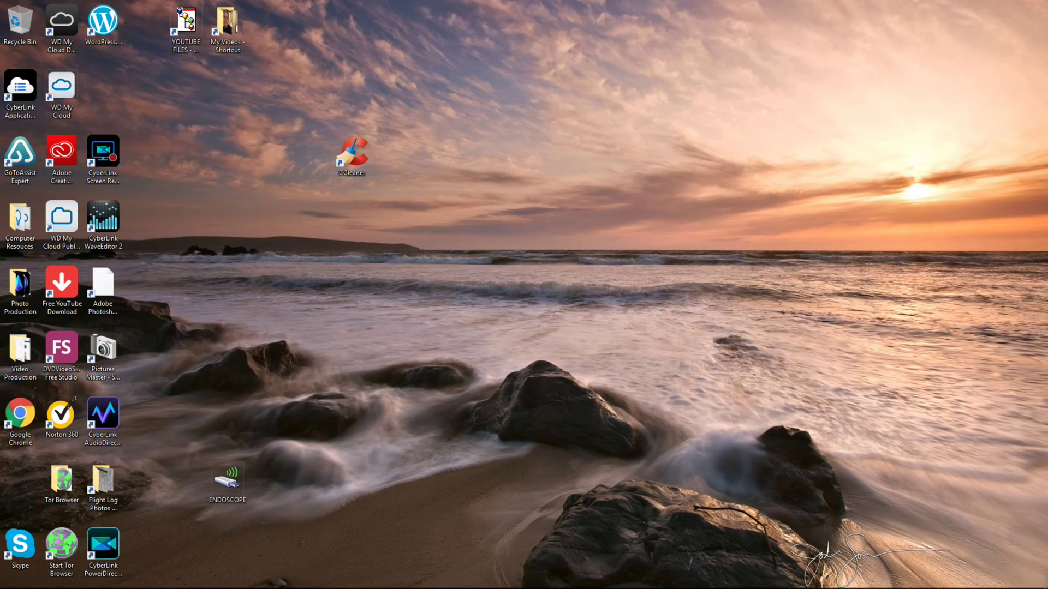
click(131, 581)
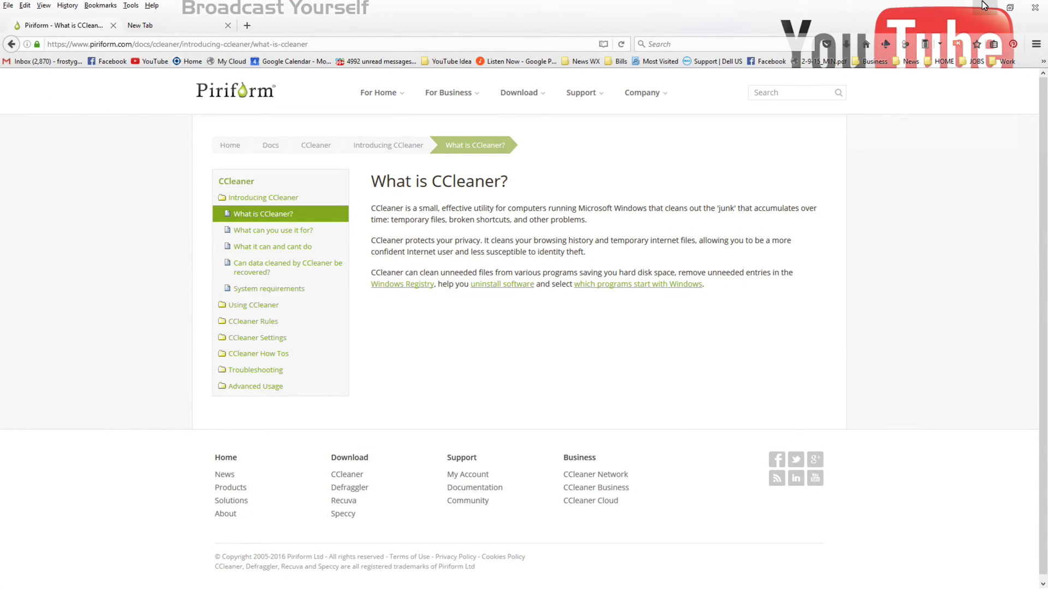
click(1036, 7)
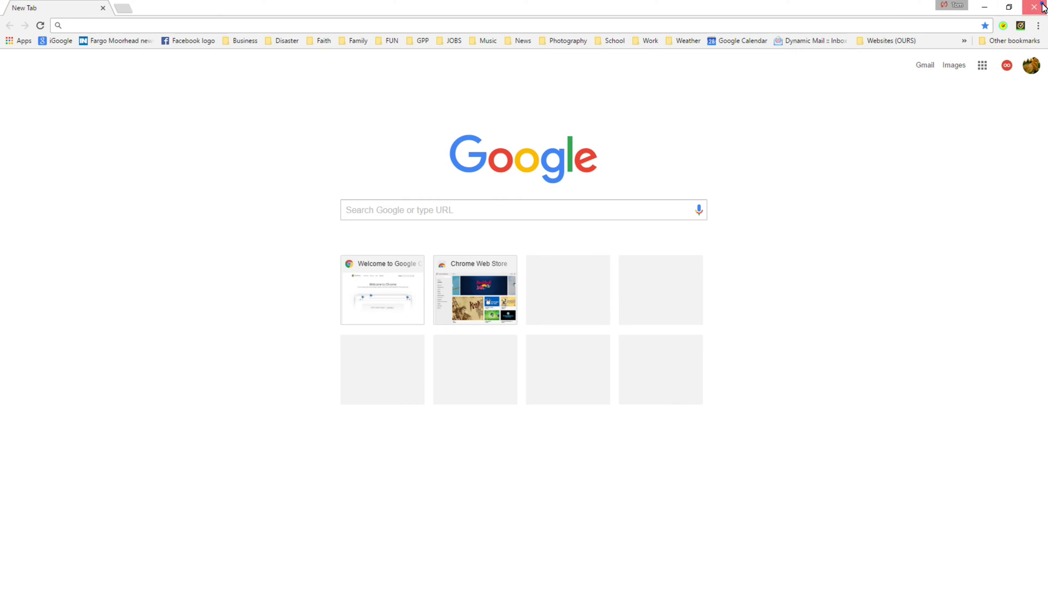
click(1042, 7)
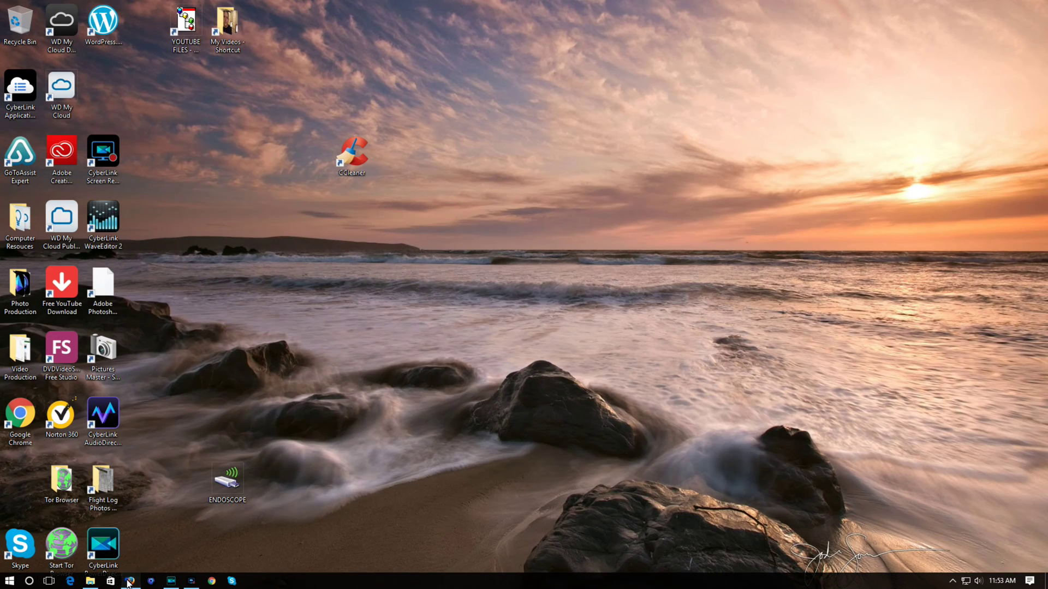
click(130, 581)
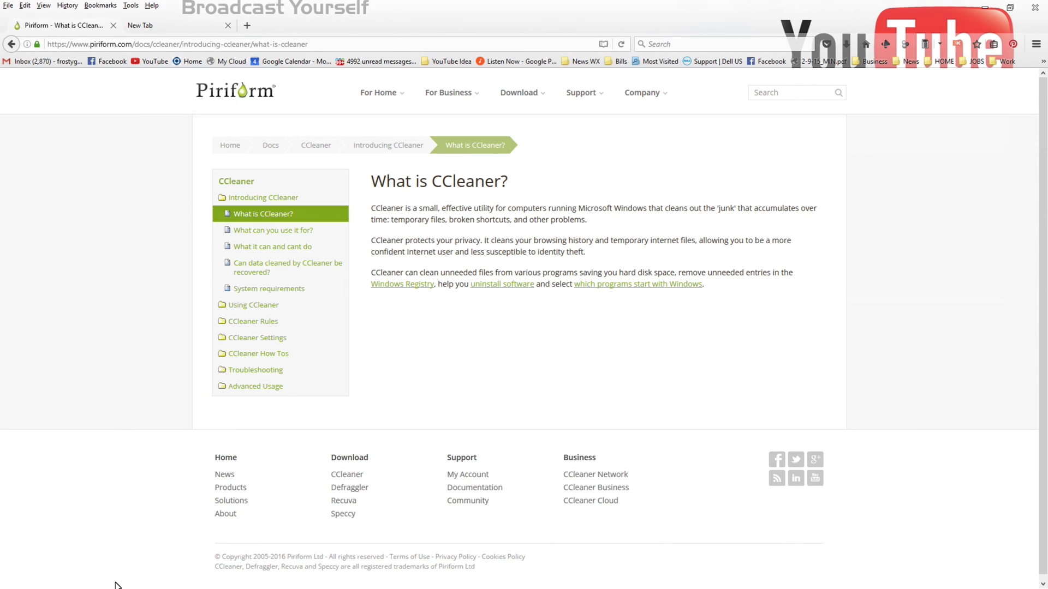
- Copy the Piriform page address, then go to Download CCleaner from the site's Download menu
click(250, 44)
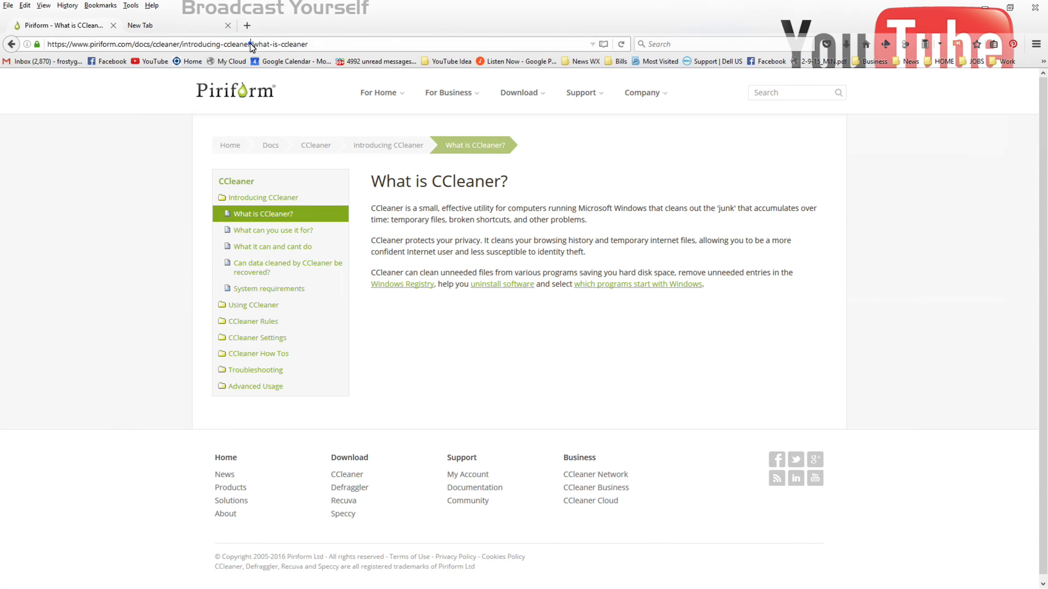
click(250, 44)
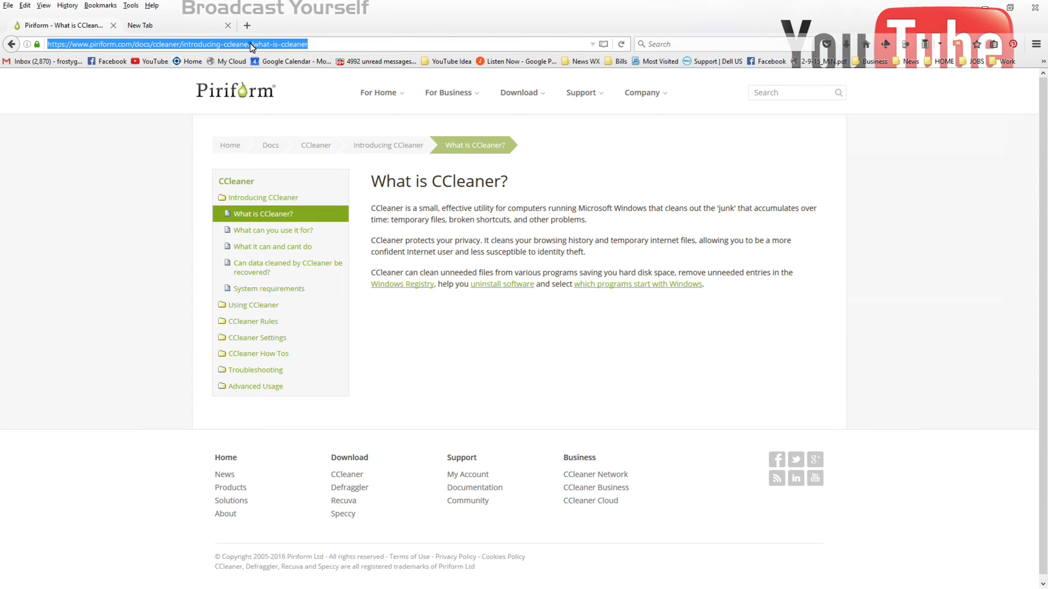
right_click(249, 43)
click(283, 25)
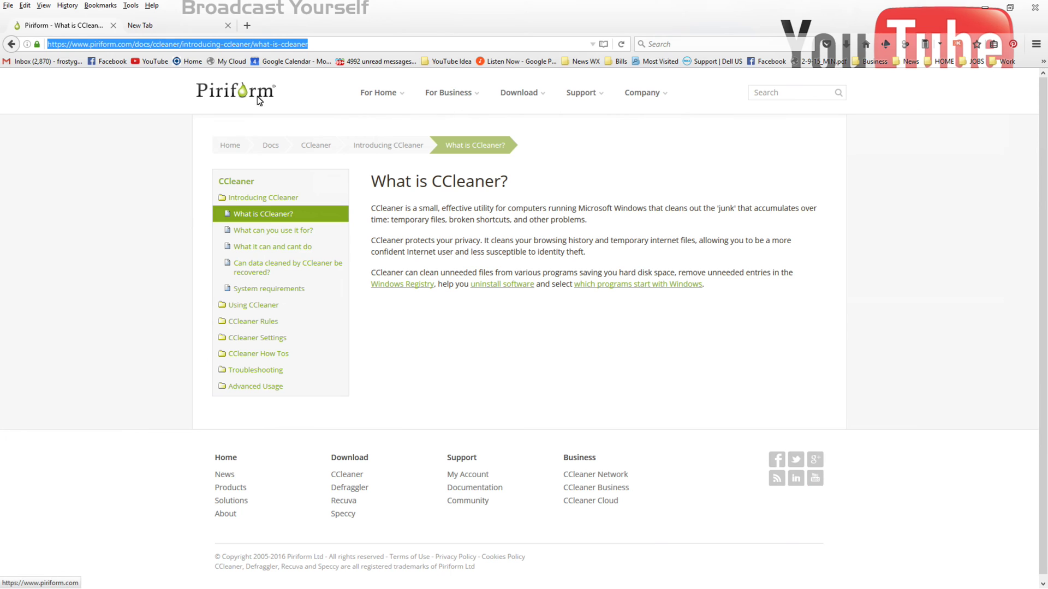
mouse_move(518, 92)
click(522, 132)
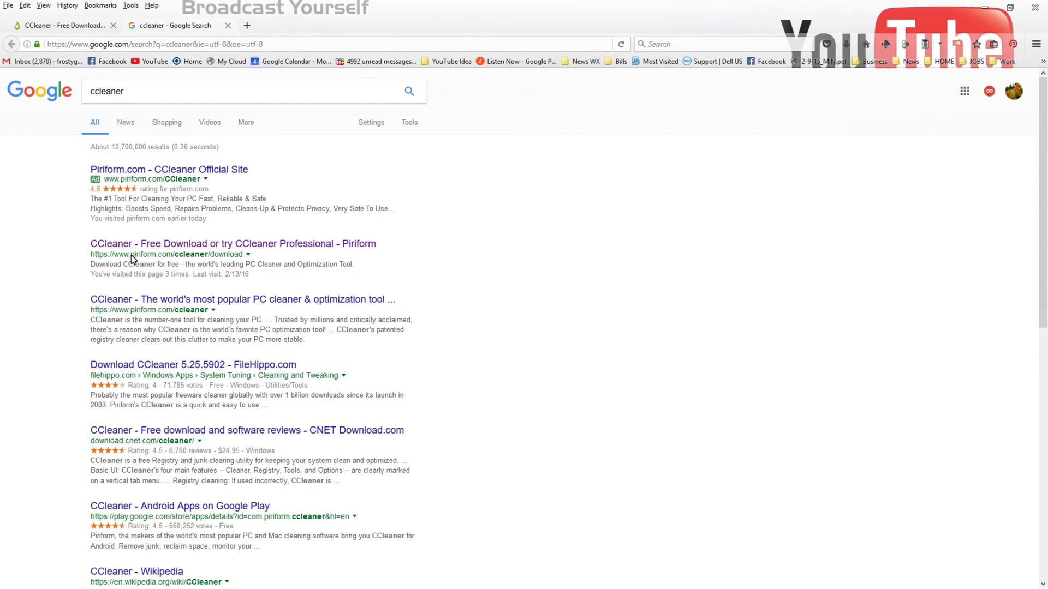
- Open the 'CCleaner - Free Download or try CCleaner Professional' result from the ccleaner search
click(157, 250)
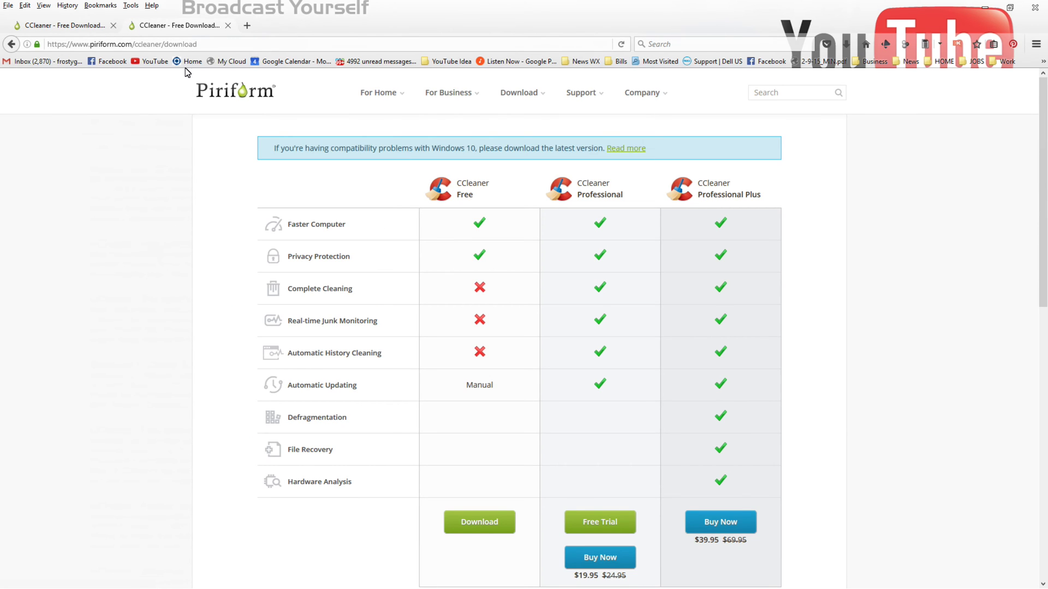
- Select the download page address, then scroll through the Free, Professional and Professional Plus comparison
click(195, 42)
click(170, 28)
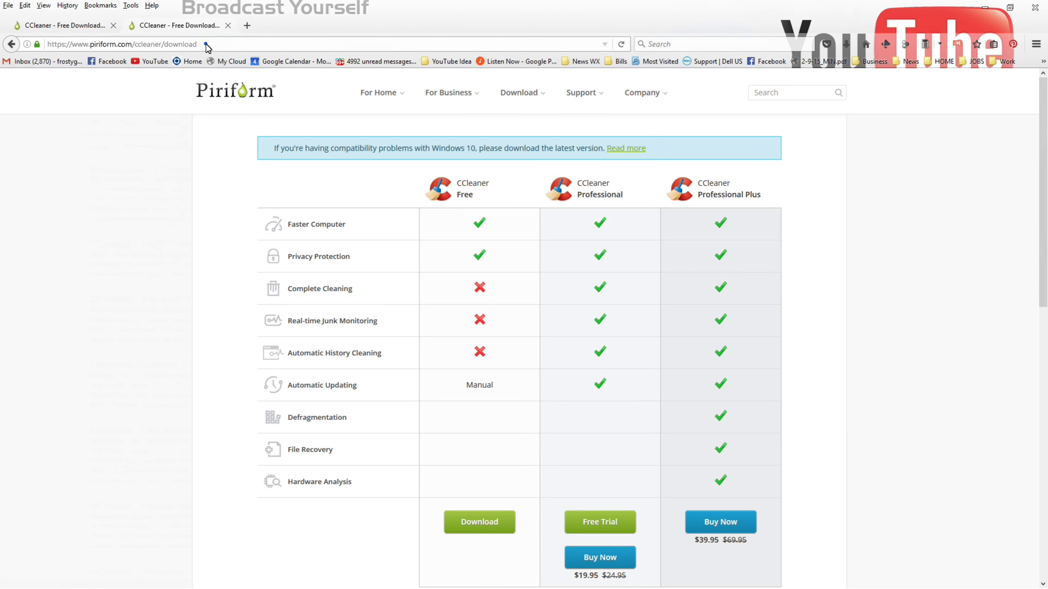
drag(205, 43, 41, 44)
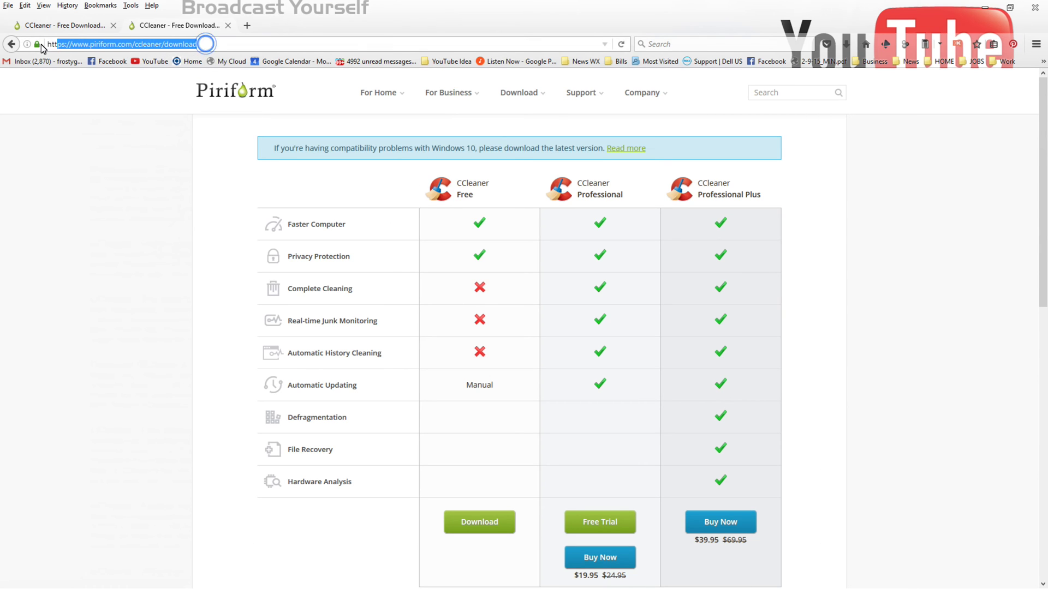
click(102, 231)
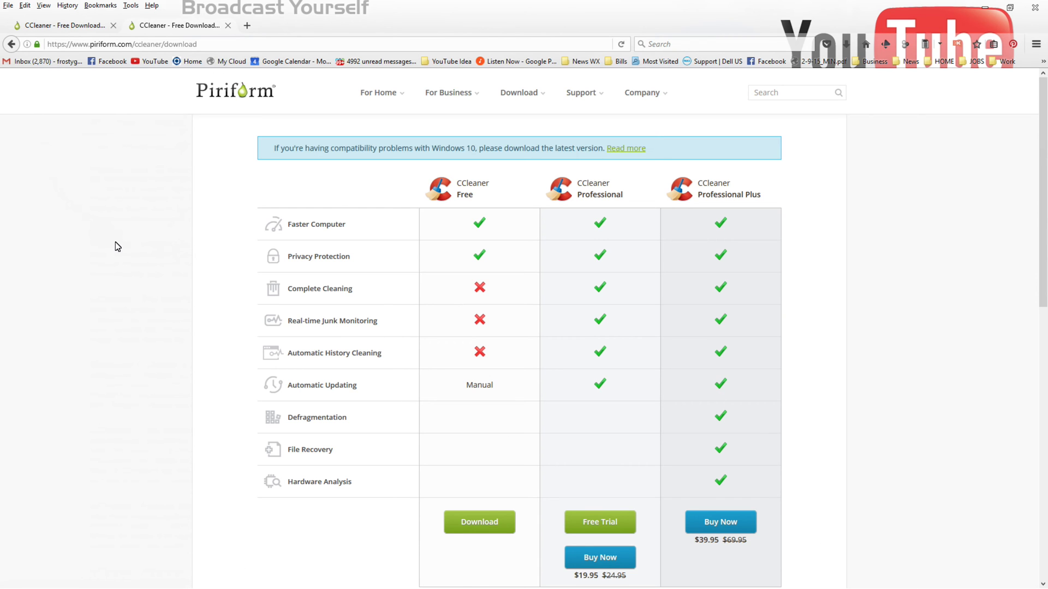
scroll(116, 243, down, 3)
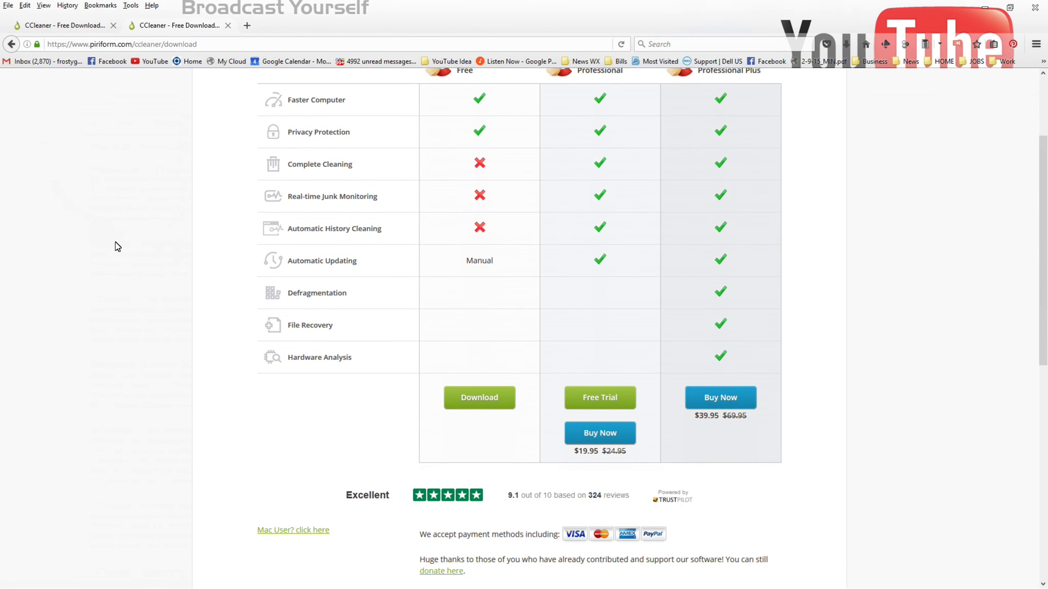
scroll(115, 242, up, 2)
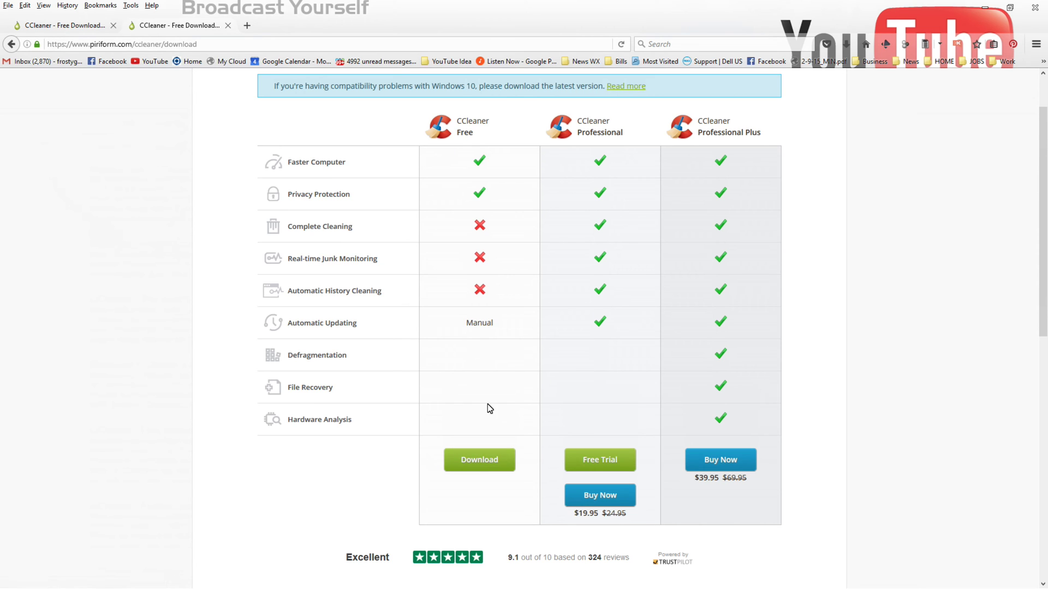
- Download the CCleaner Free installer ccsetup525.exe and save it to disk
click(486, 456)
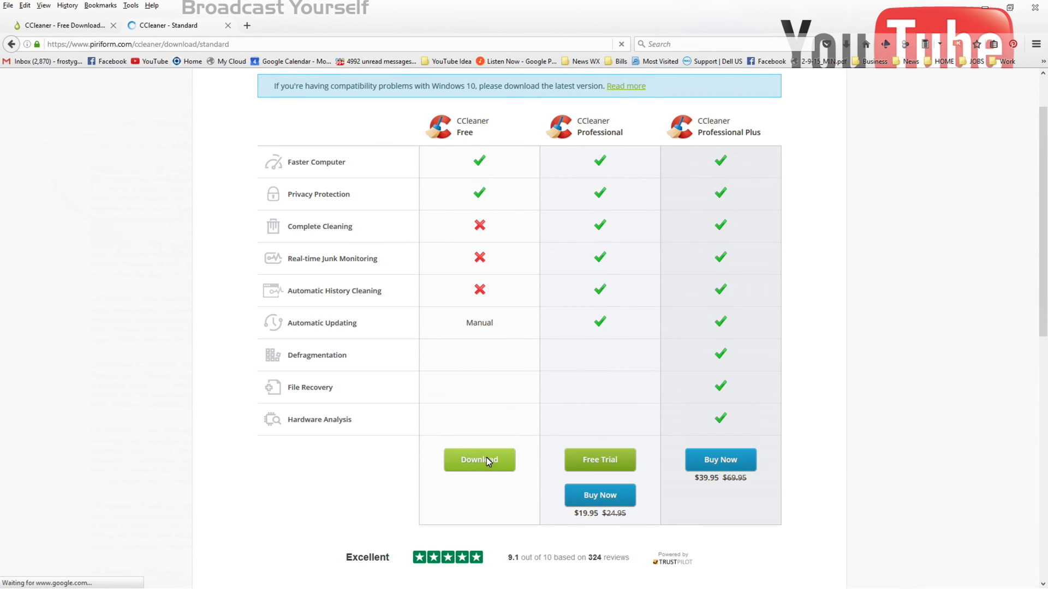
click(556, 280)
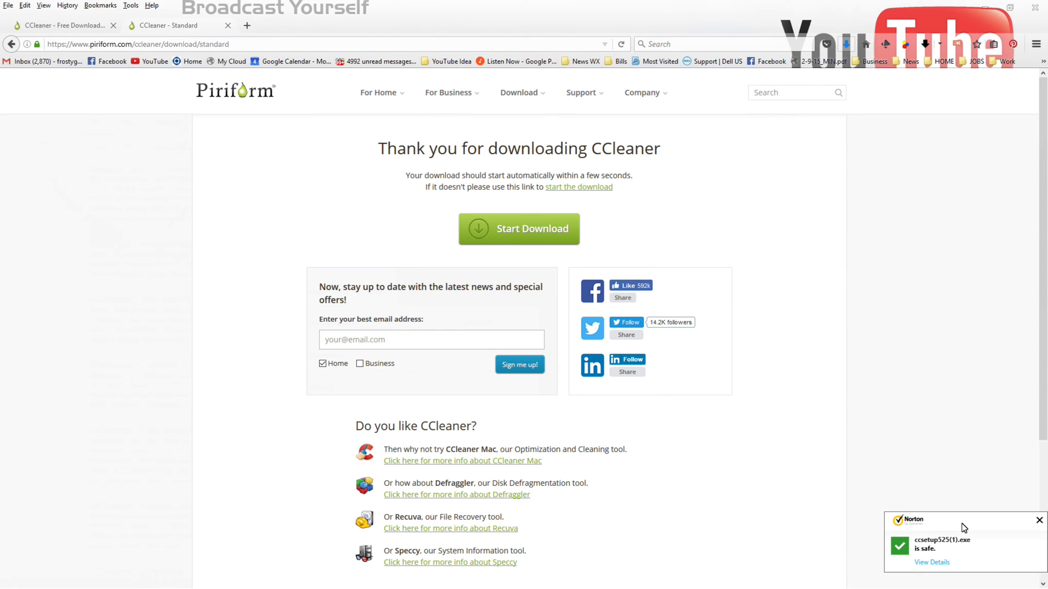
- Turn off Firefox's Bookmarks Toolbar from the tab-strip context menu
right_click(860, 25)
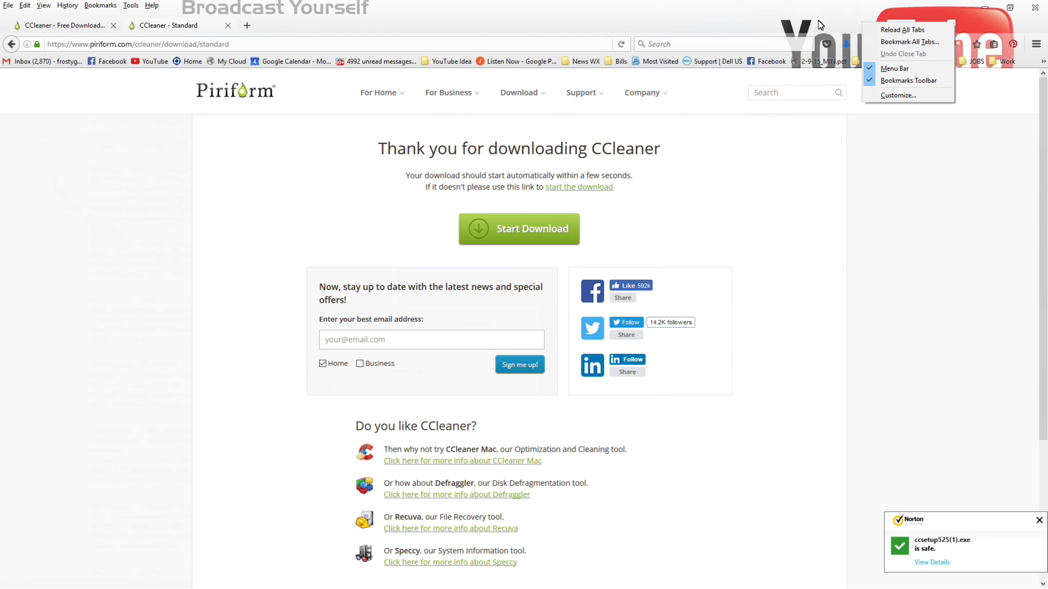
key(Escape)
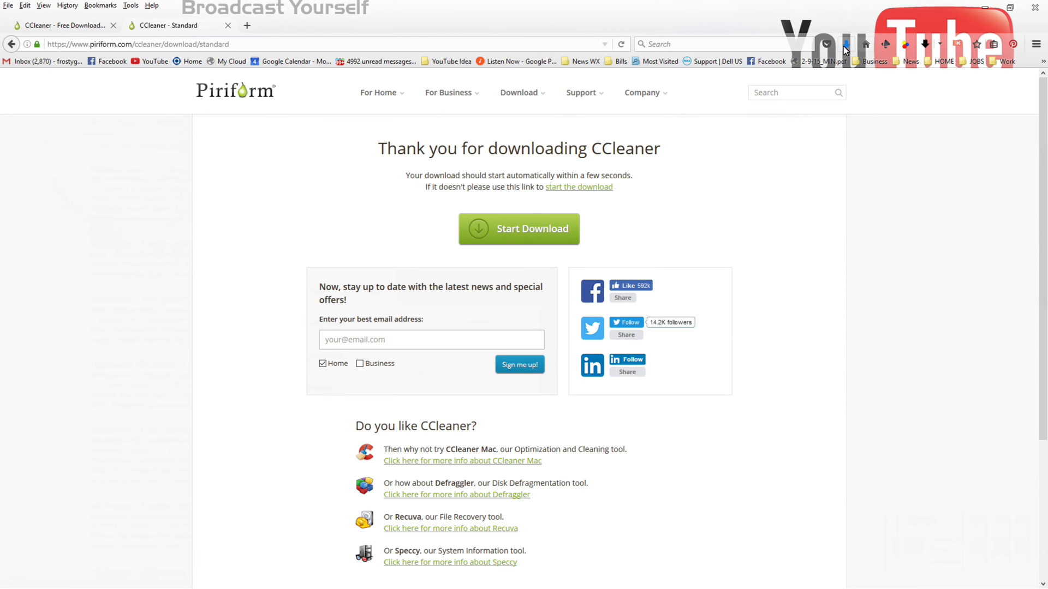
right_click(729, 21)
click(698, 21)
right_click(719, 28)
click(692, 27)
right_click(692, 27)
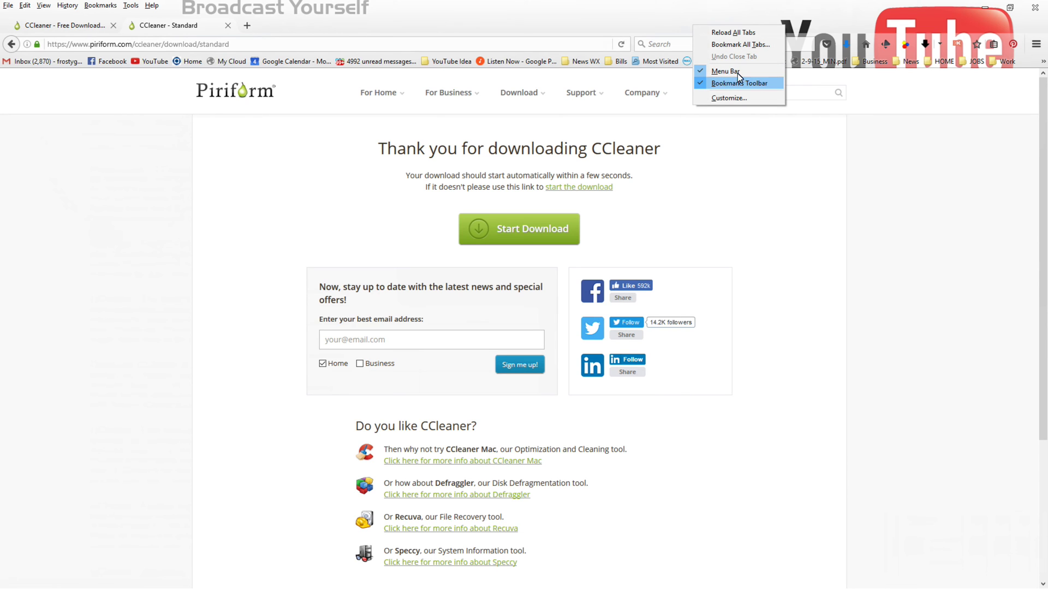
click(718, 81)
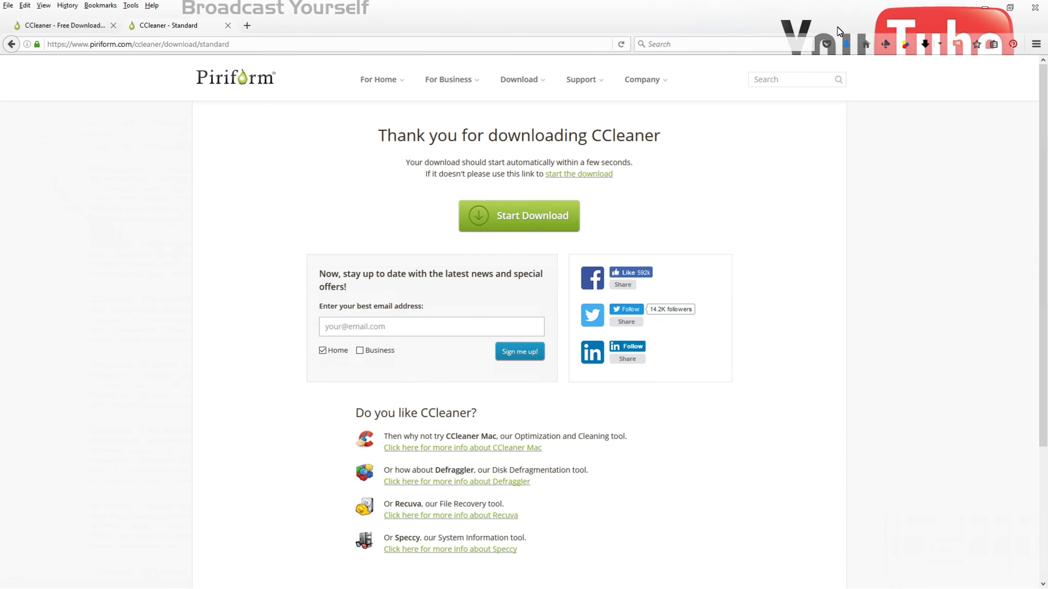
right_click(781, 25)
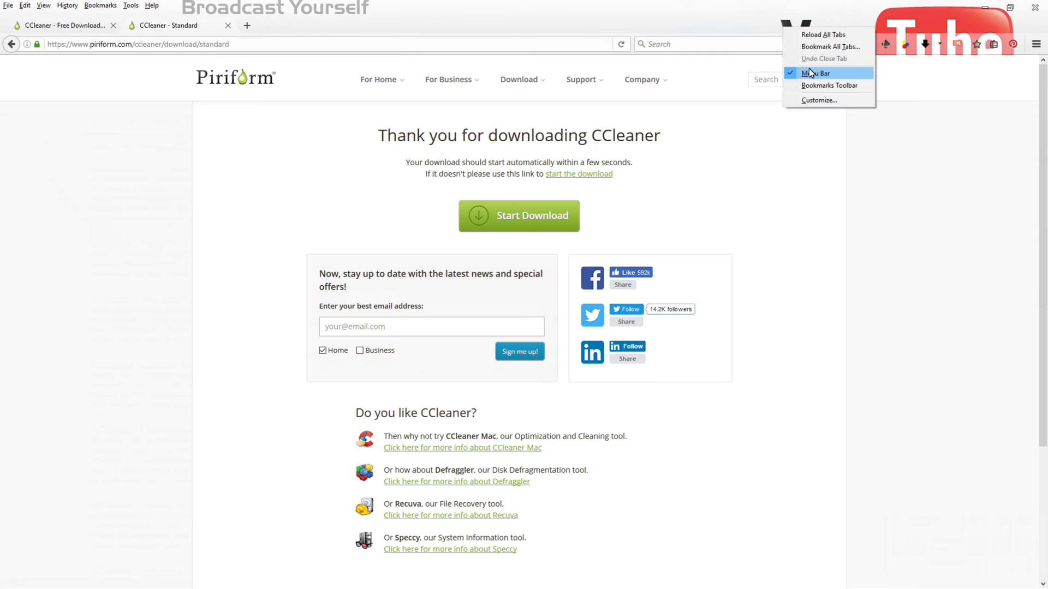
click(743, 22)
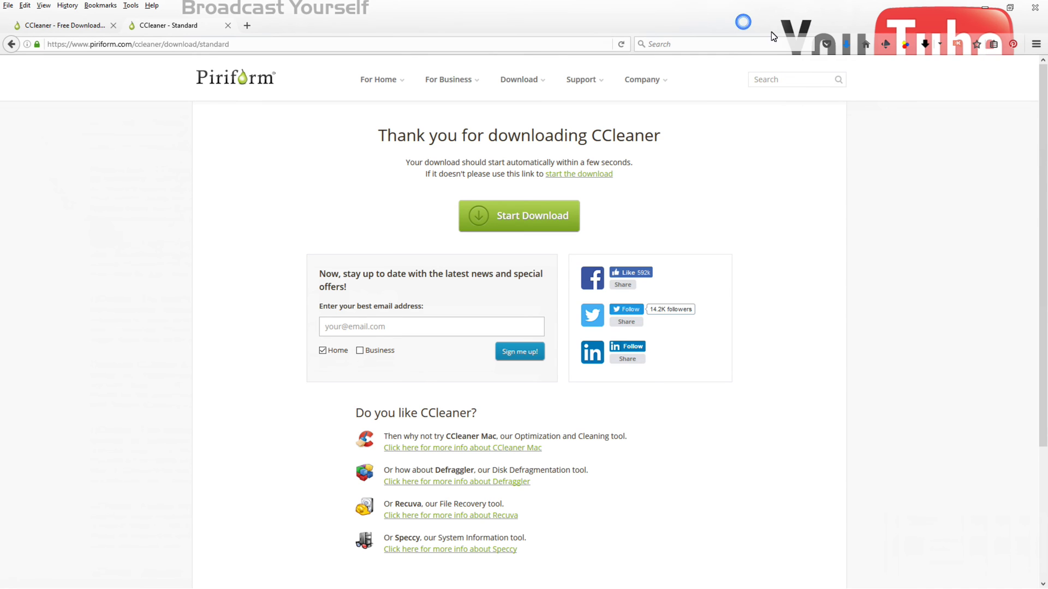
- Launch ccsetup525(1).exe from Firefox's Downloads list to open CCleaner v5.25 Setup
click(844, 46)
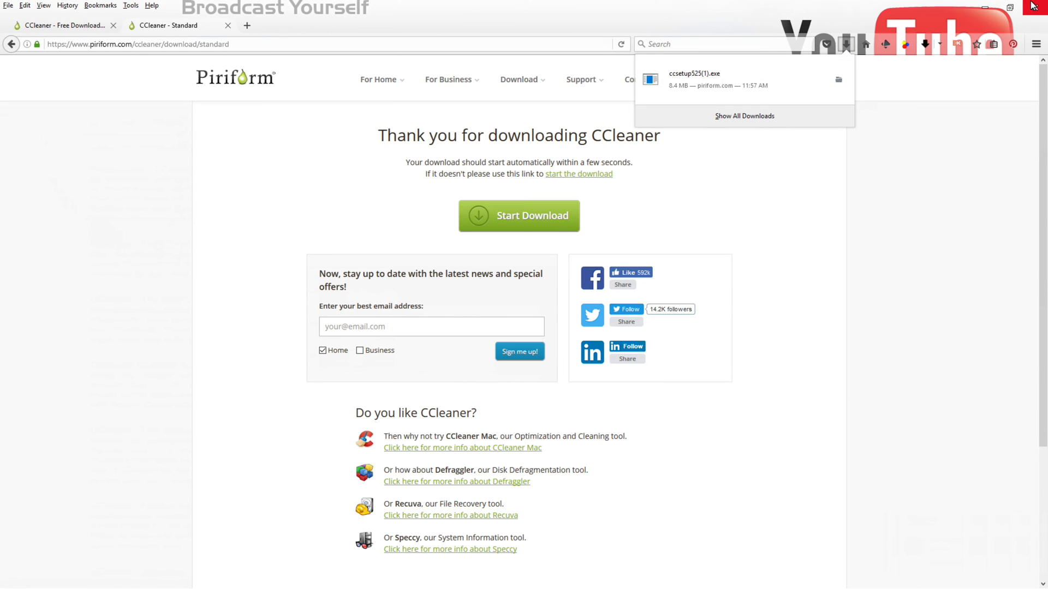
click(765, 115)
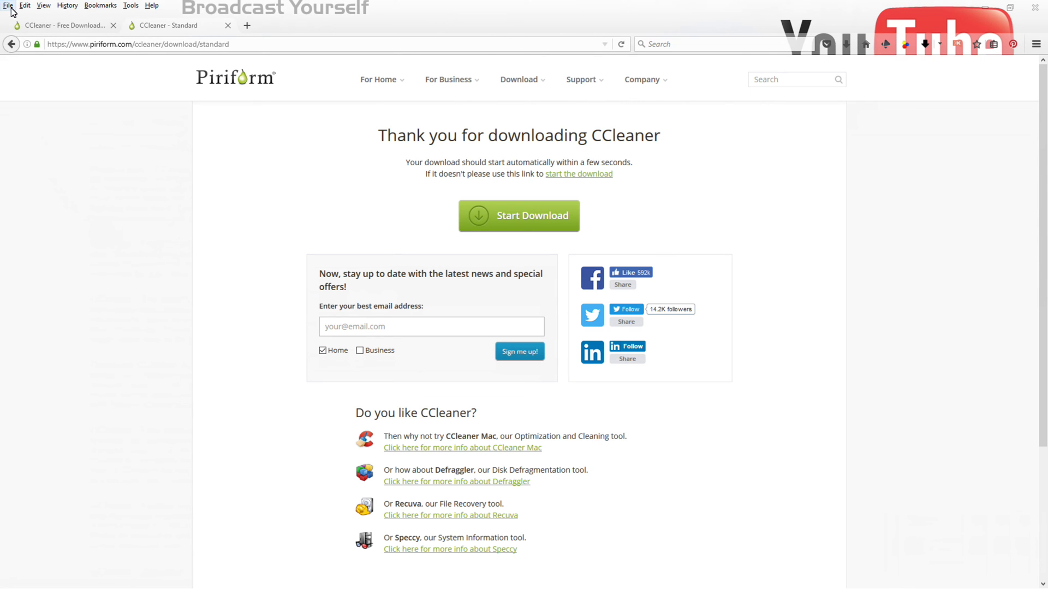
click(847, 45)
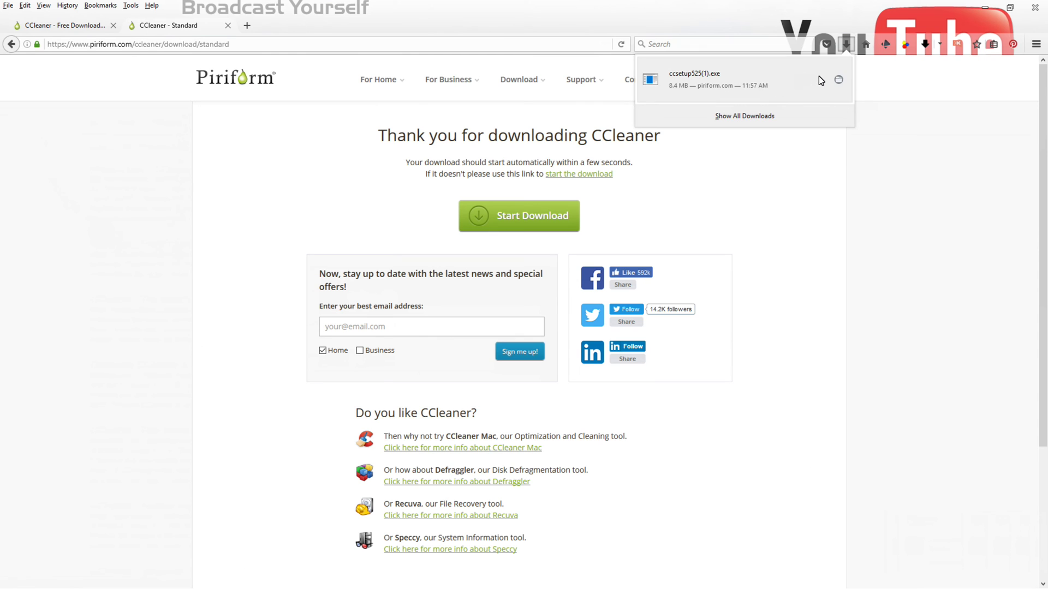
click(820, 81)
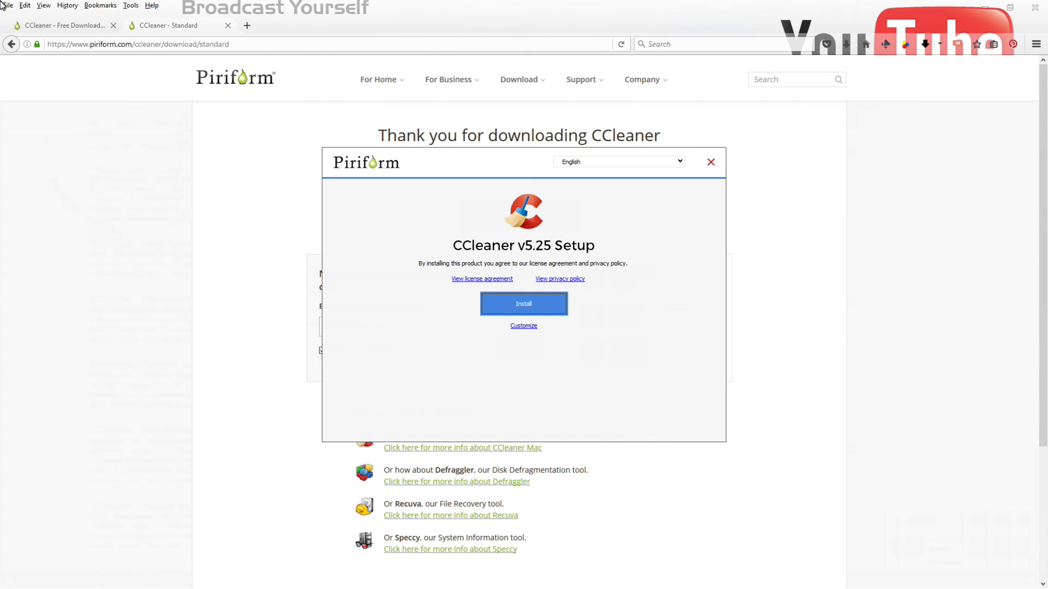
- View Setup's Install Options, minimize Firefox, and move the CCleaner shortcut higher on the desktop
key(Tab)
key(Return)
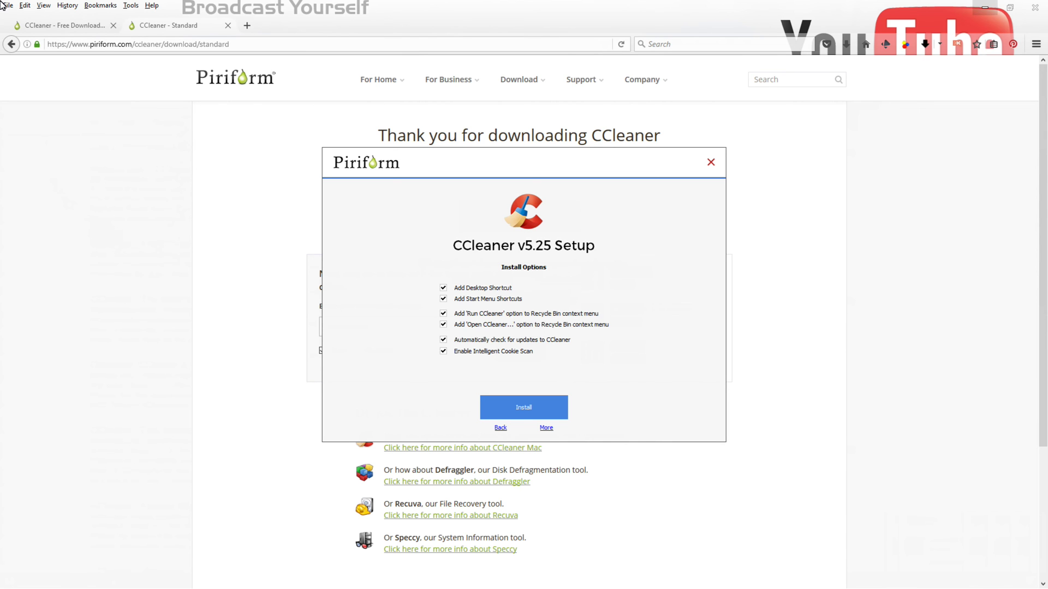
click(988, 7)
drag(535, 155, 837, 161)
drag(346, 154, 345, 89)
drag(760, 173, 463, 199)
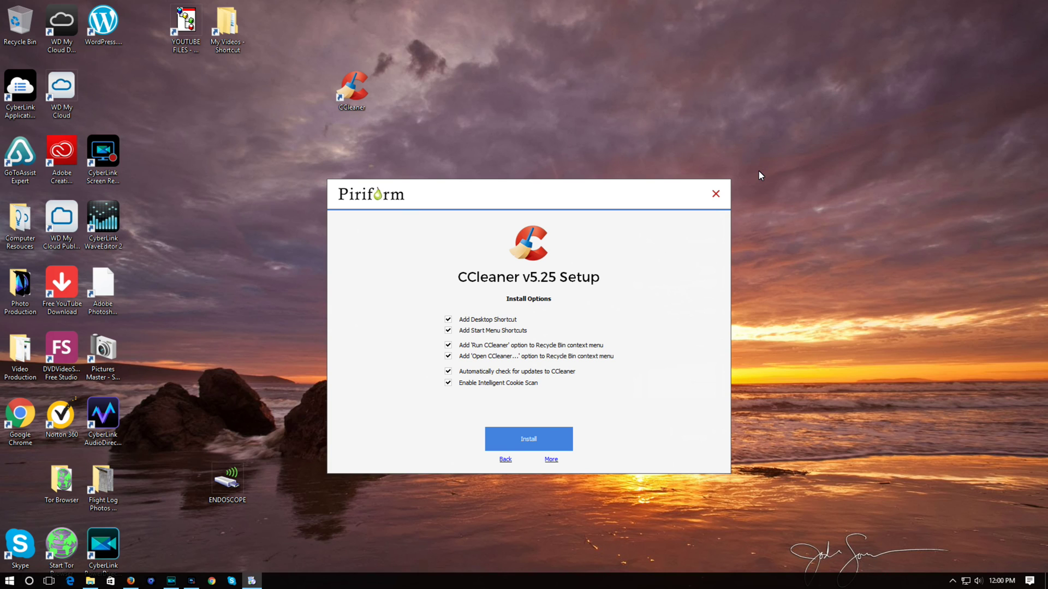
- Quit CCleaner Setup without installing and launch CCleaner from its desktop shortcut
key(Escape)
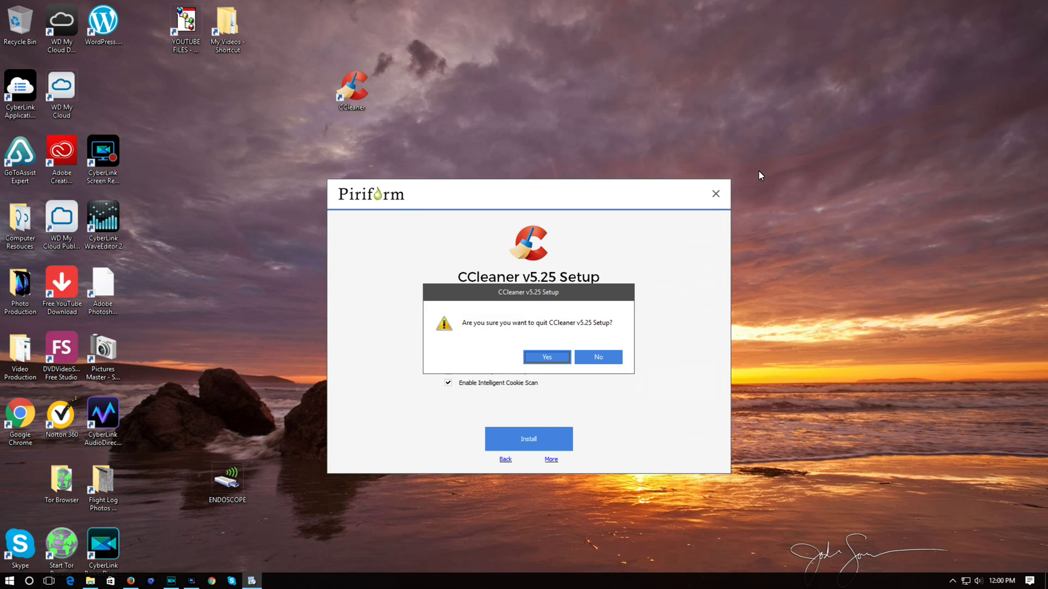
key(Return)
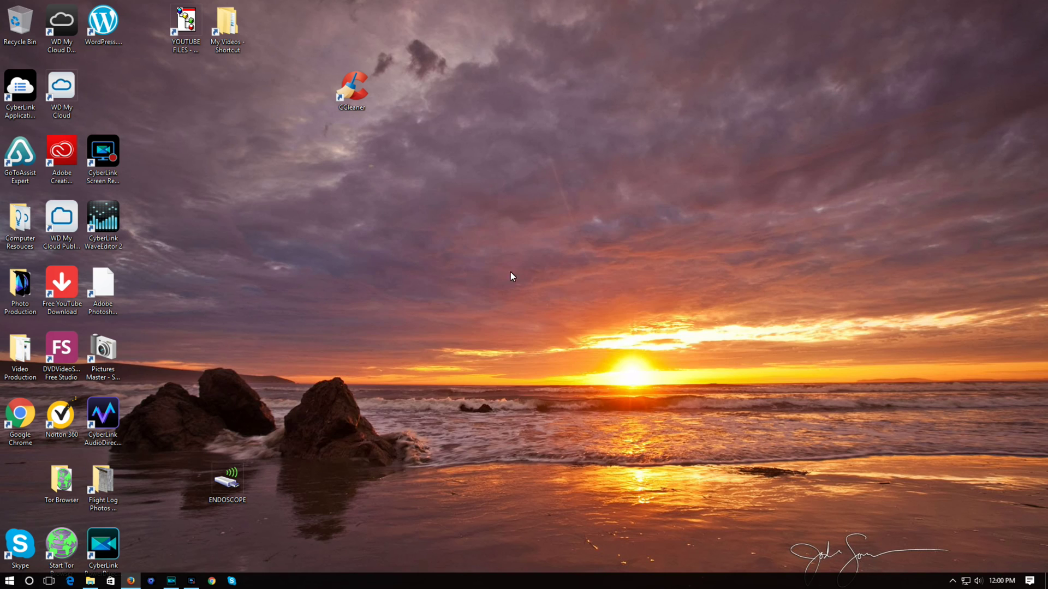
double_click(357, 91)
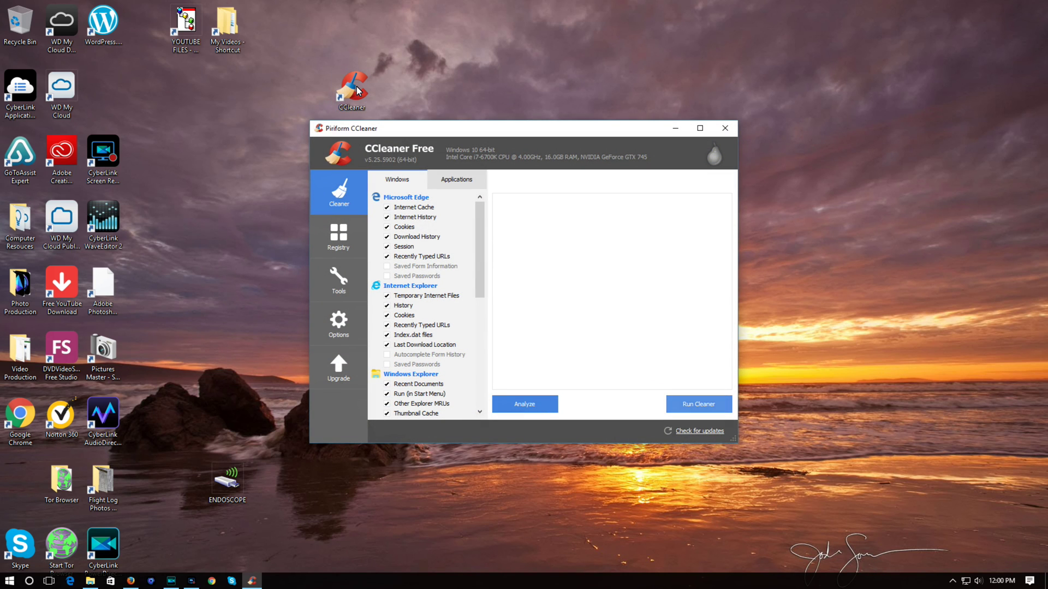
- Run the cleaner, letting CCleaner close Windows Explorer and Firefox so it removes 24.5 MB
key(Return)
key(Return)
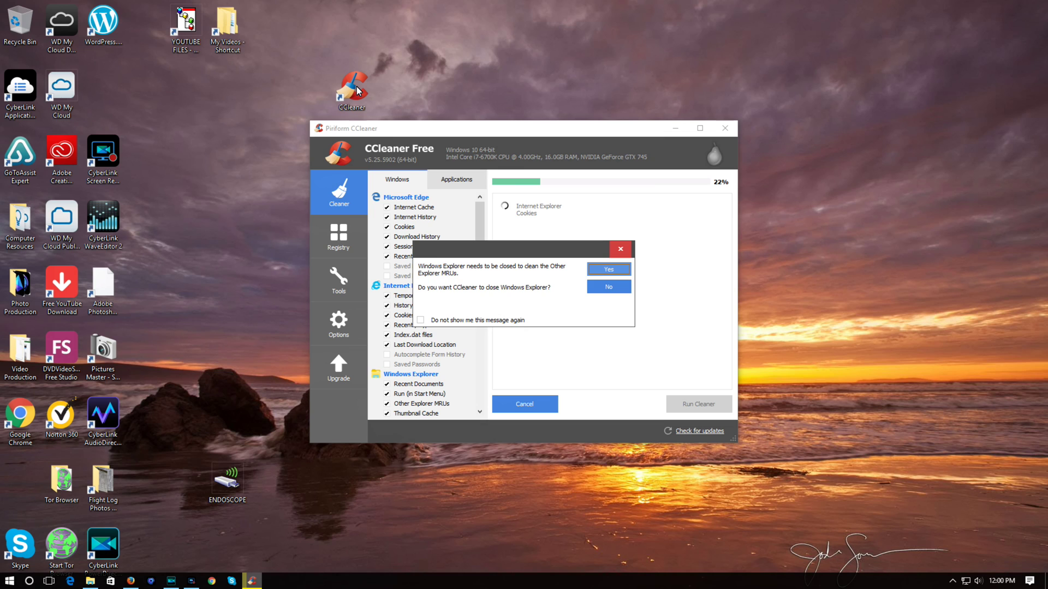
key(Return)
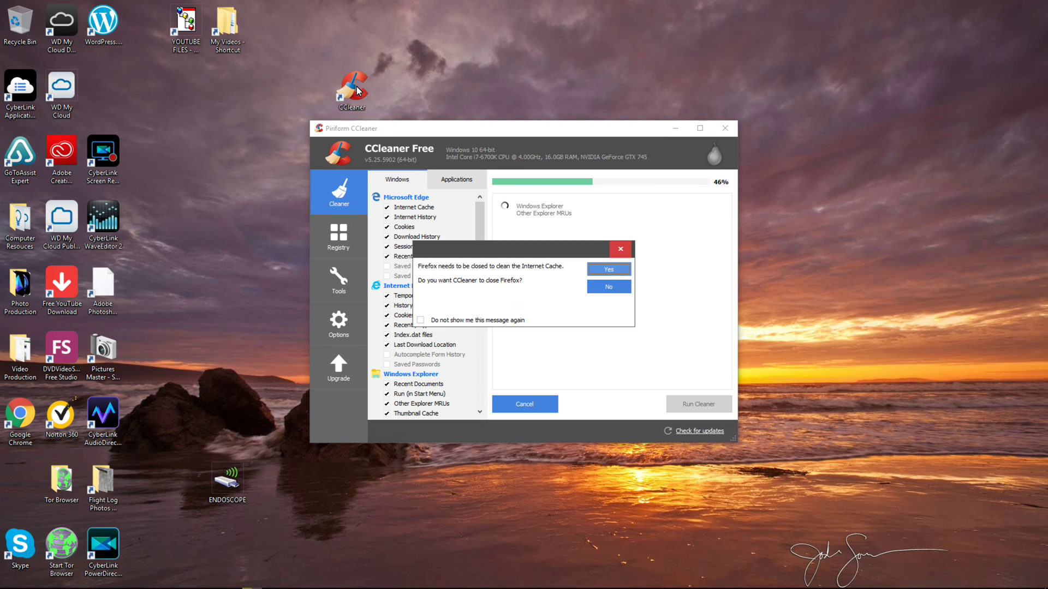
click(624, 268)
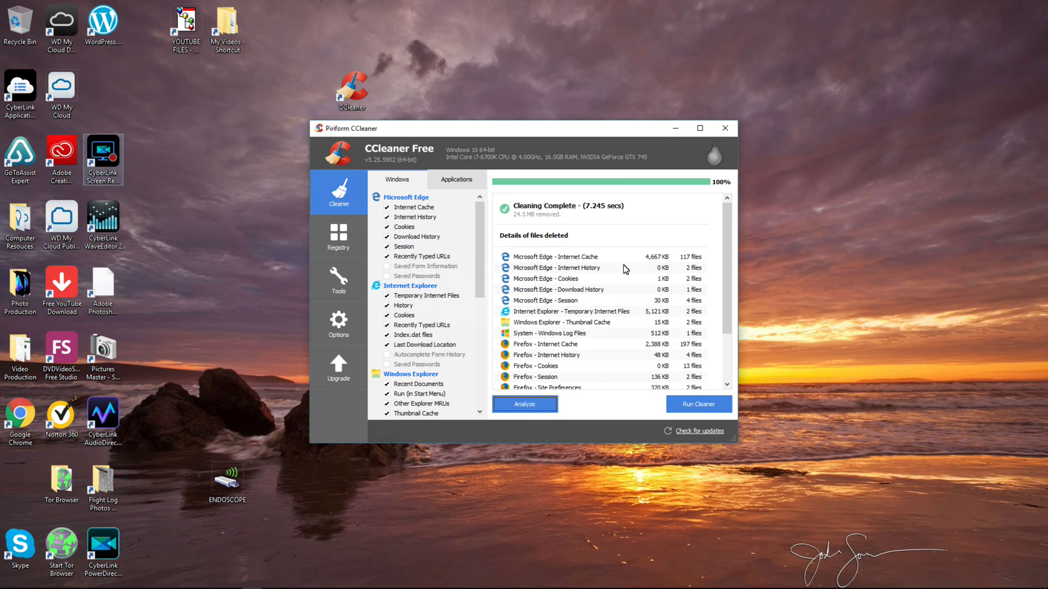
- Run CCleaner again, confirm permanent deletion of the extra 5.00 MB, and close CCleaner
click(689, 402)
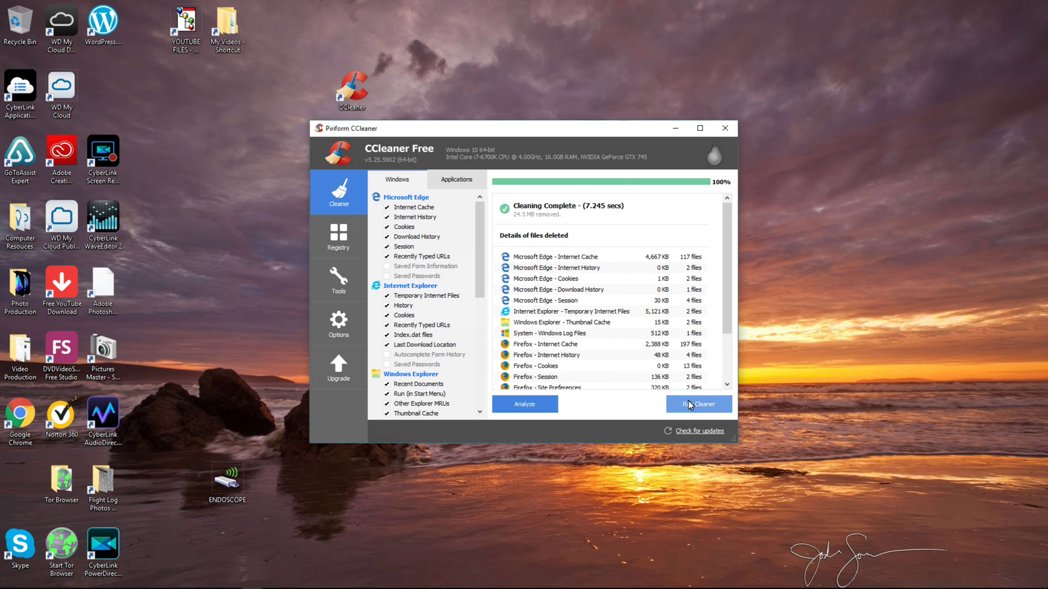
key(Return)
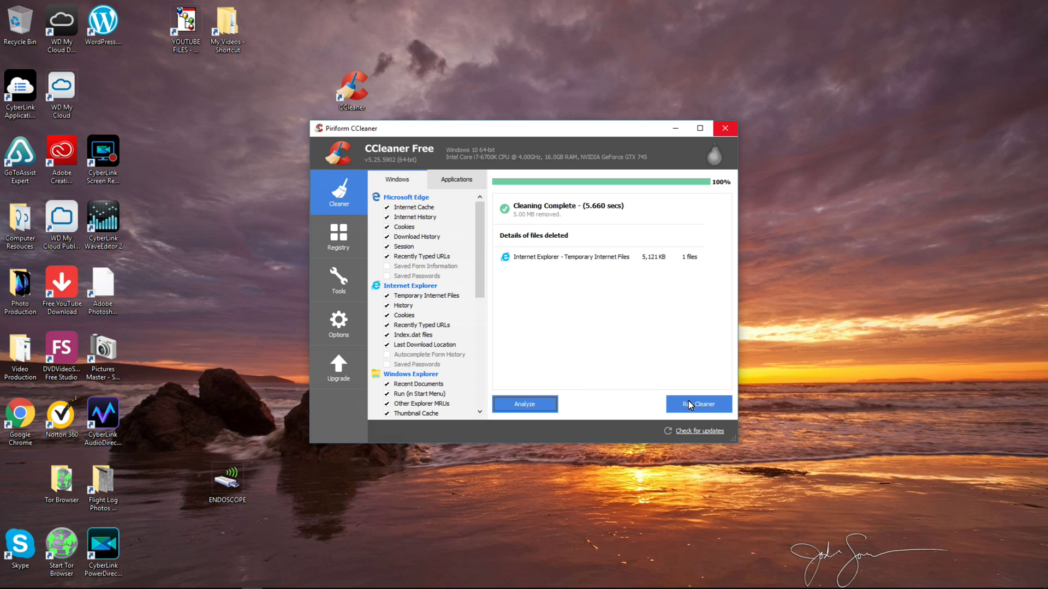
click(724, 129)
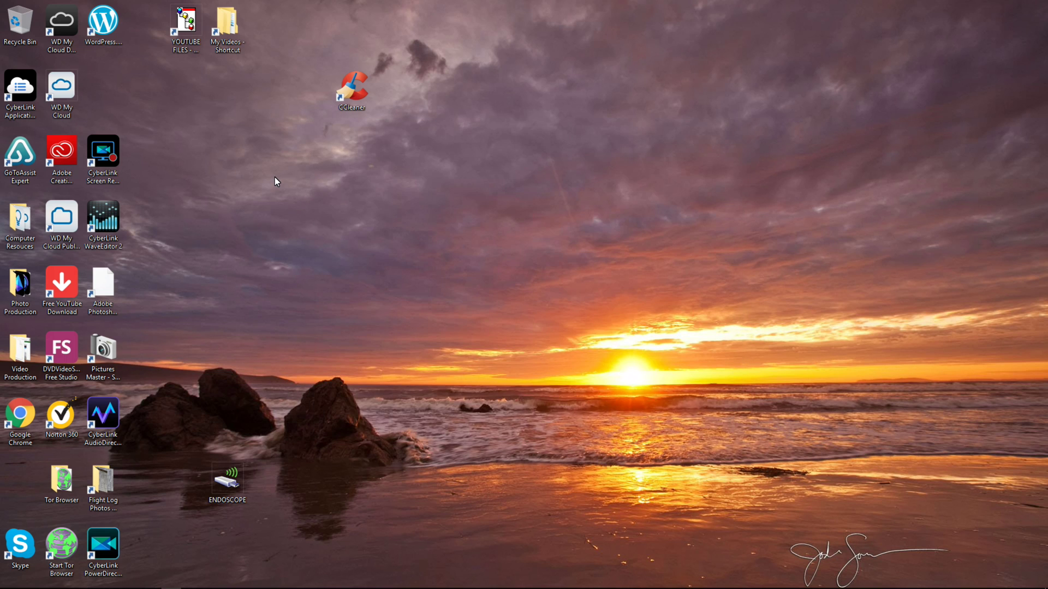